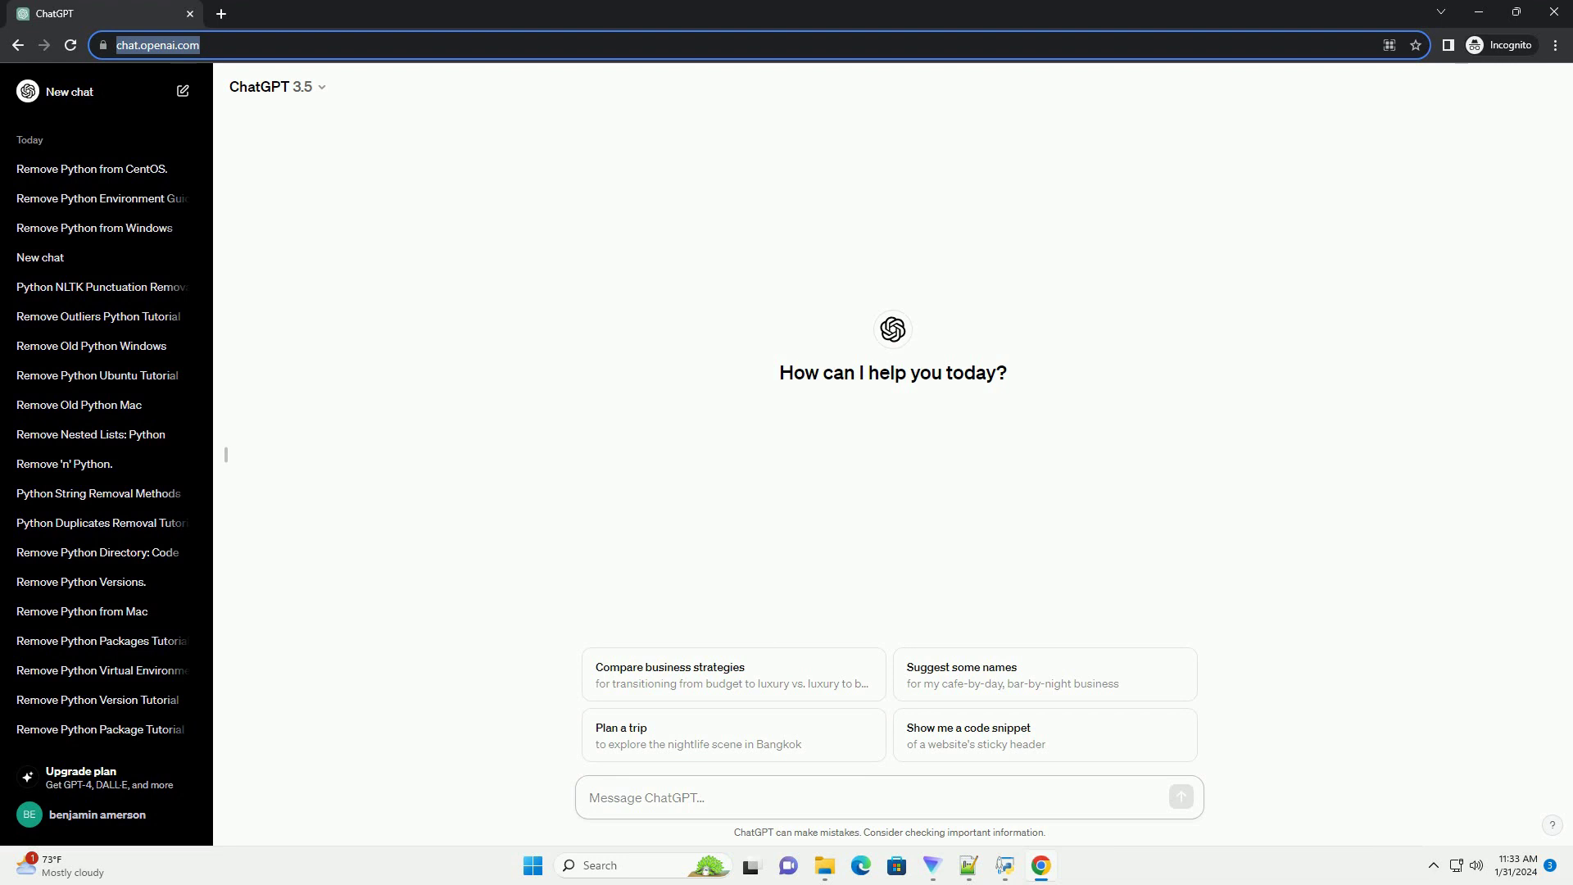
- Paste and send the request for a Linux Python-removal tutorial with command examples
text(write an informative tutorial about how to remove python from linux with code example)
key(Return)
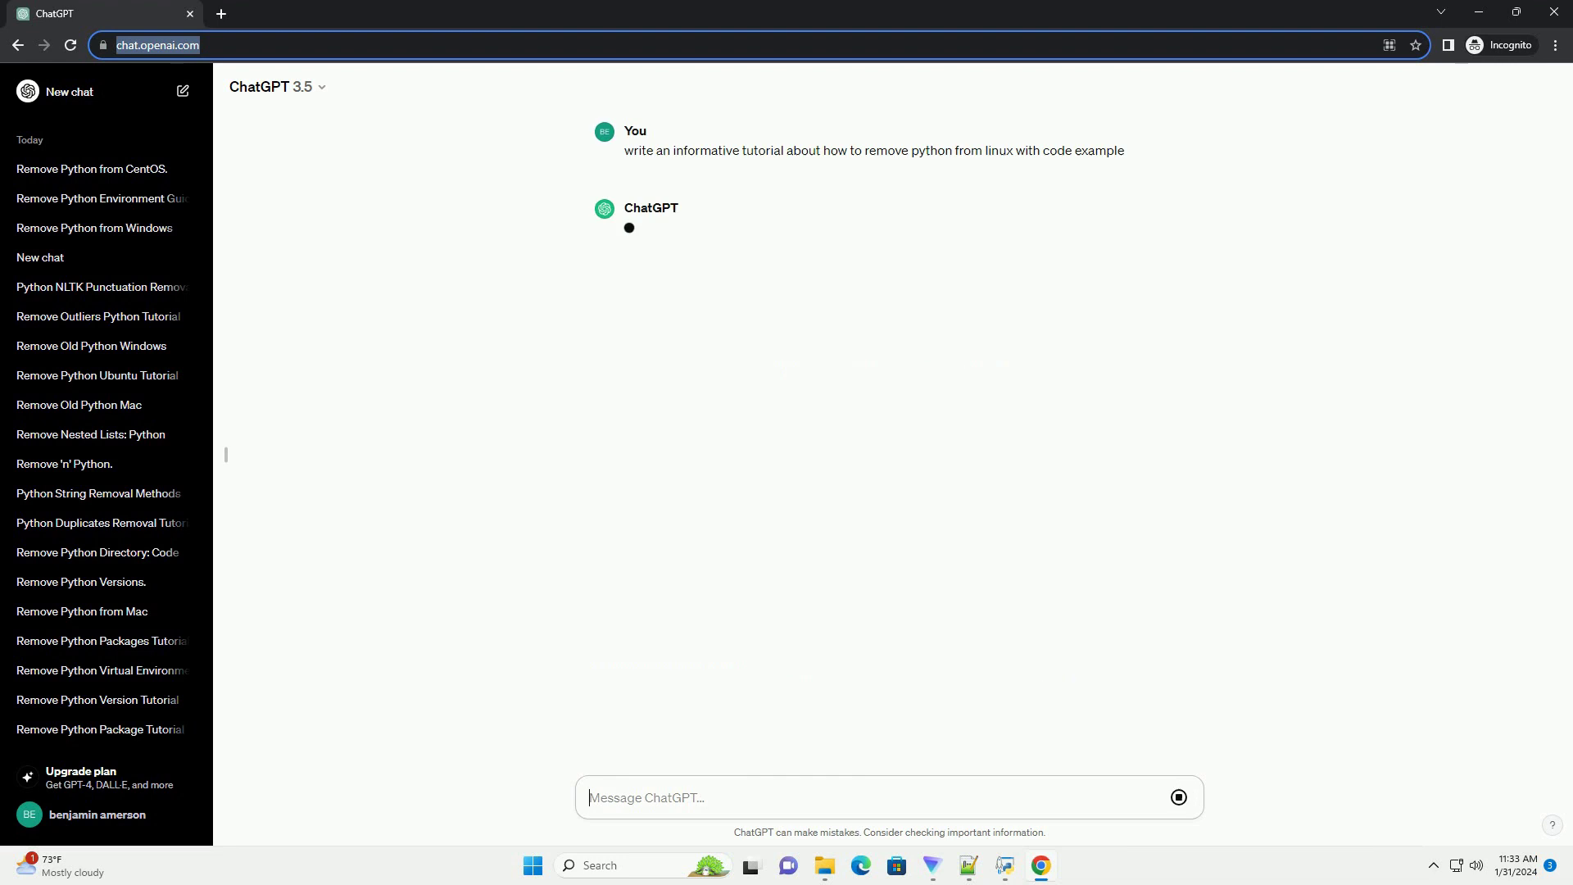